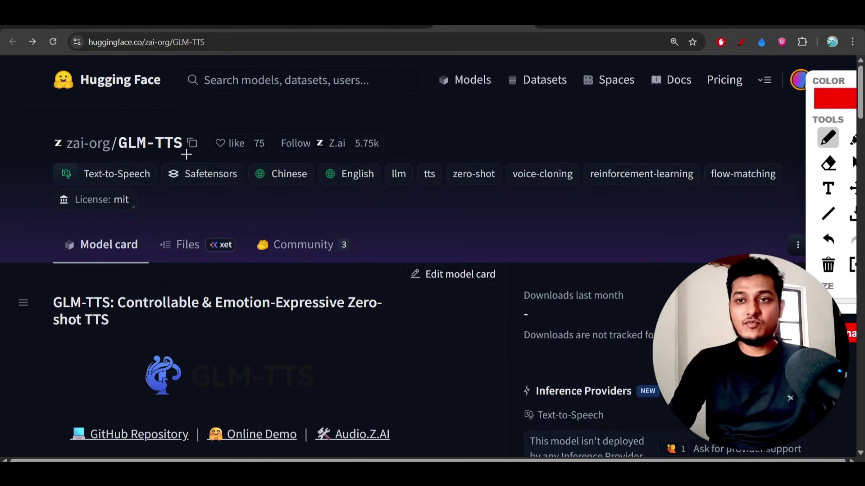
Step: Underline 'GLM-TTS' in red on the Hugging Face model header
left_click_drag(122, 157, 207, 159)
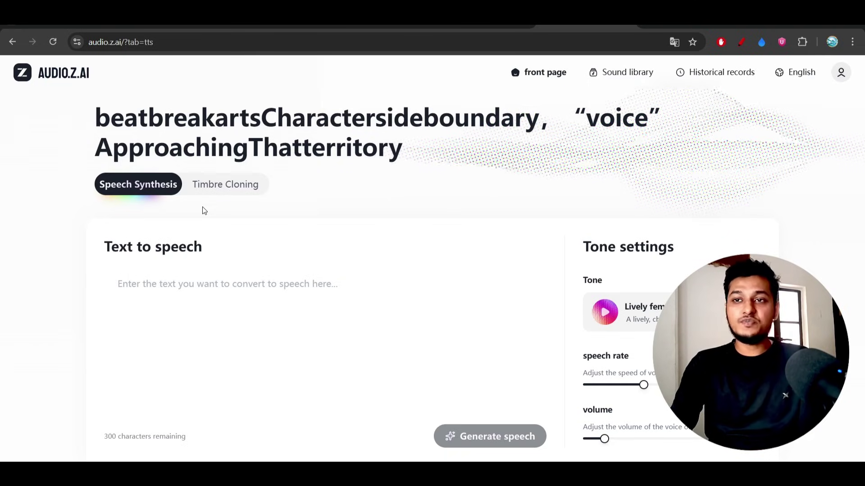
Step: Preview the Timbre Cloning form, then return to Speech Synthesis
left_click(225, 184)
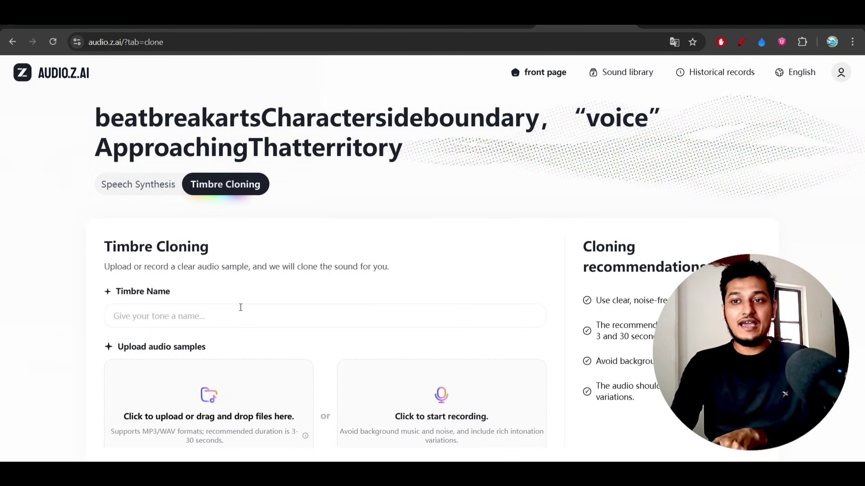
left_click(140, 187)
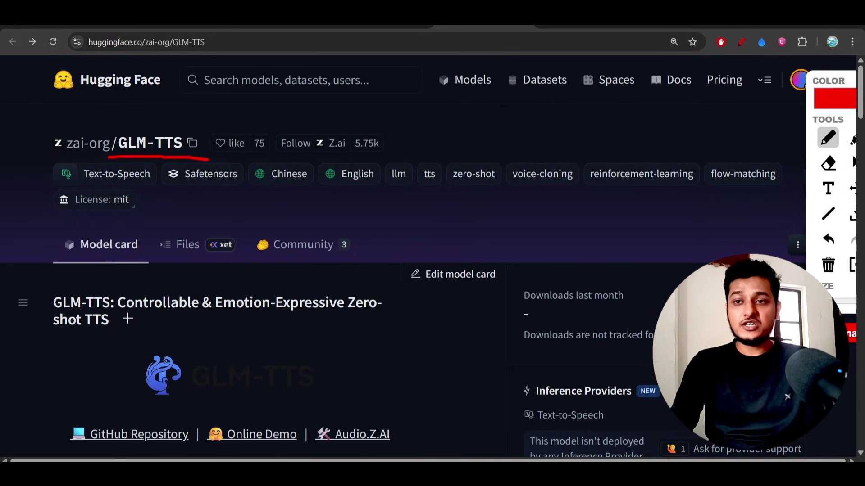
Step: Underline Controllable, Emotion-Expressive and Zero-shot TTS in the GLM-TTS card title
left_click_drag(128, 319, 164, 317)
left_click_drag(236, 318, 399, 314)
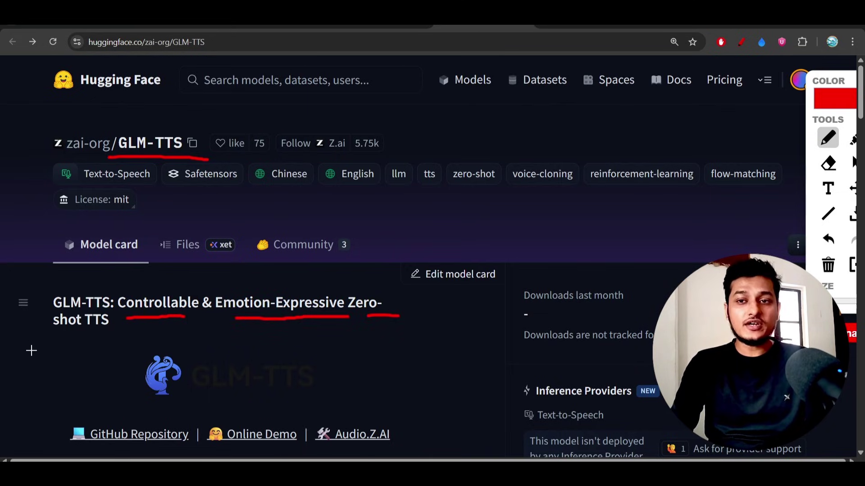
left_click_drag(31, 351, 129, 334)
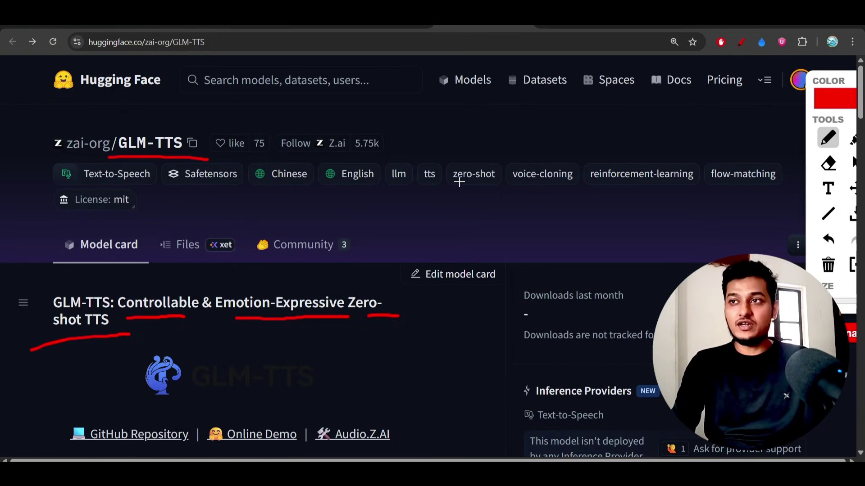
Step: On the X post, underline voice cloning, emotion, low CER, phoneme precision and streaming bullets
left_click(374, 27)
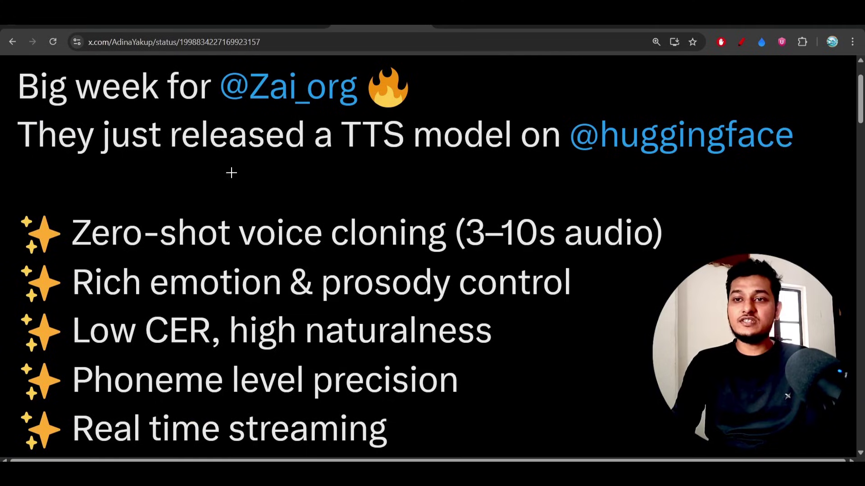
left_click_drag(113, 253, 403, 252)
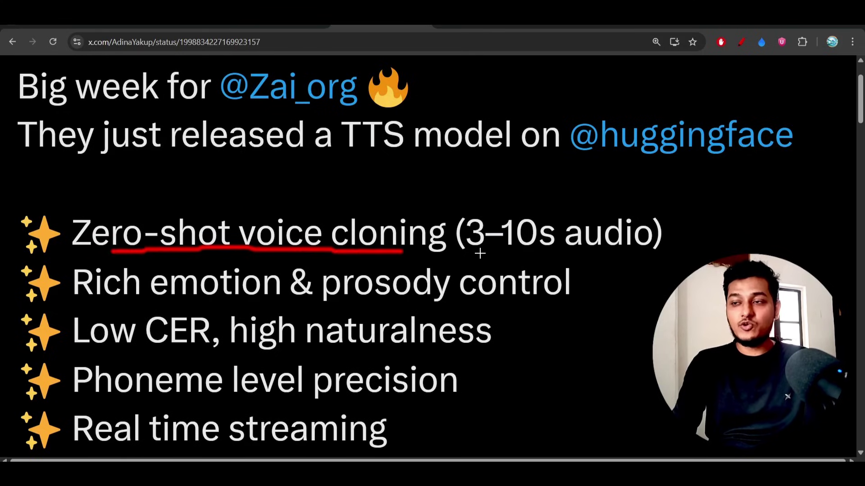
left_click_drag(477, 252, 588, 253)
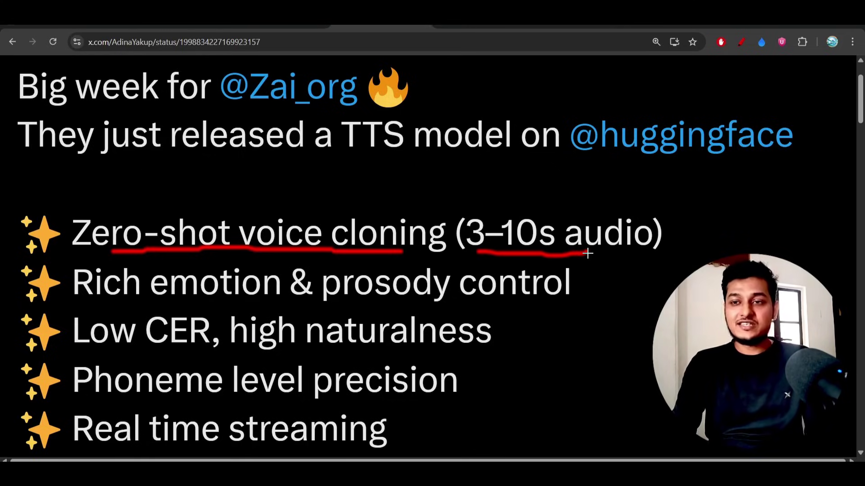
left_click_drag(95, 309, 241, 305)
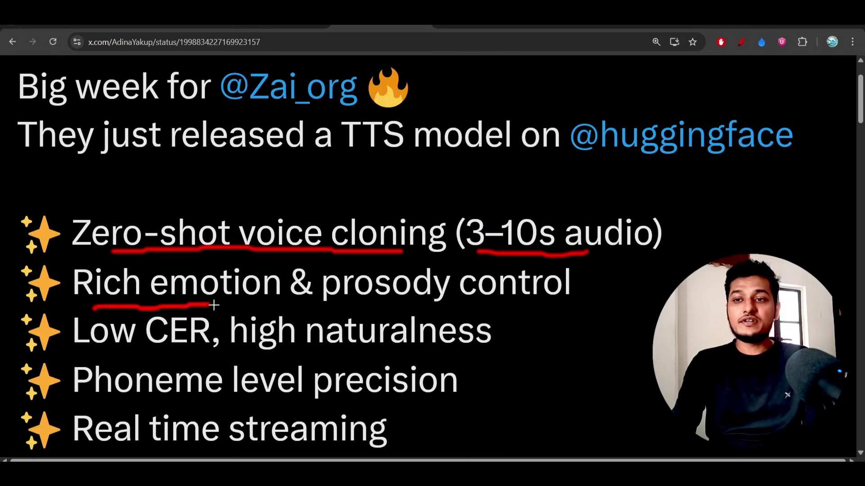
left_click_drag(339, 309, 518, 306)
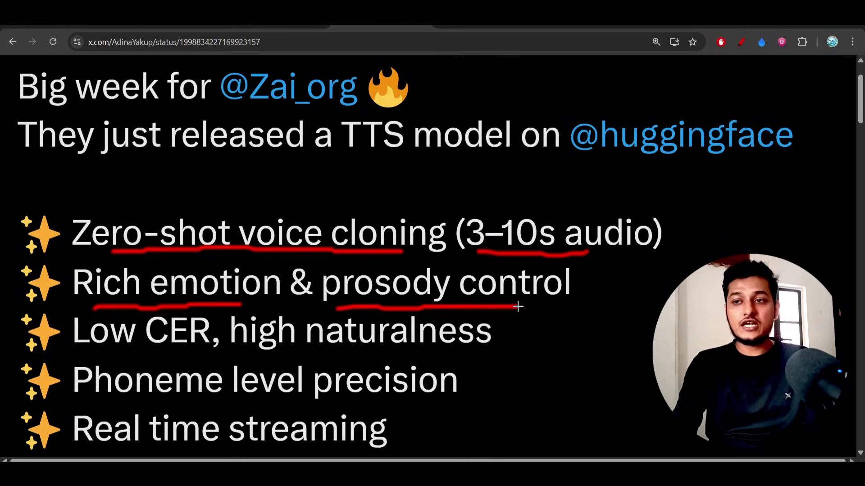
left_click_drag(72, 365, 215, 364)
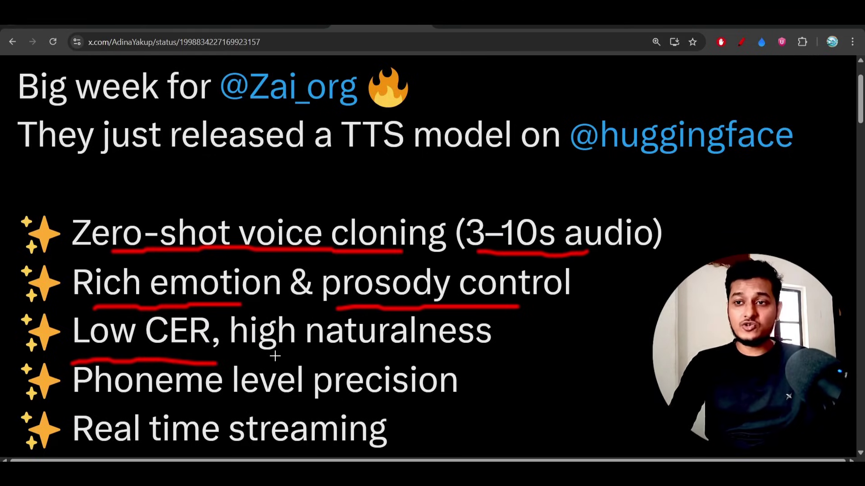
left_click_drag(268, 358, 477, 352)
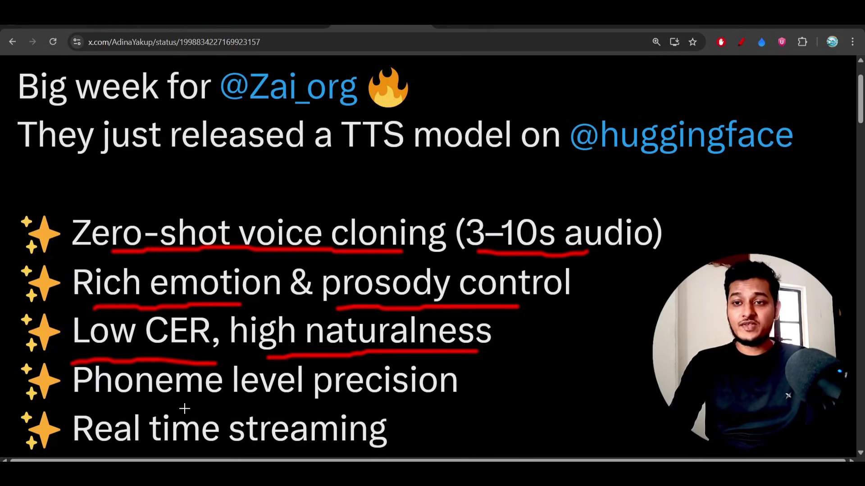
left_click_drag(132, 404, 387, 402)
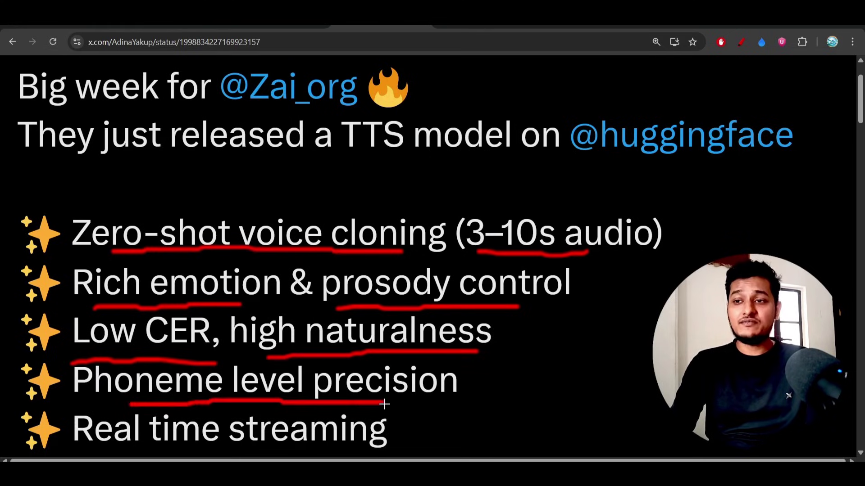
left_click_drag(96, 454, 315, 453)
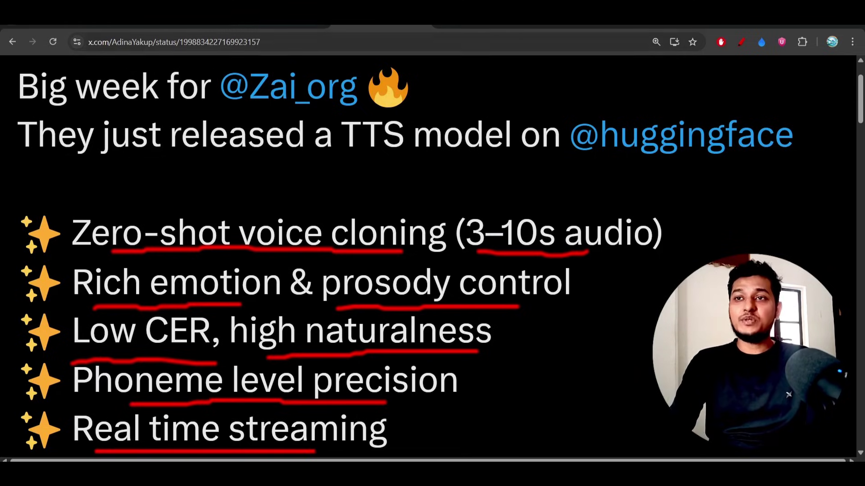
scroll(562, 180, "down", 2)
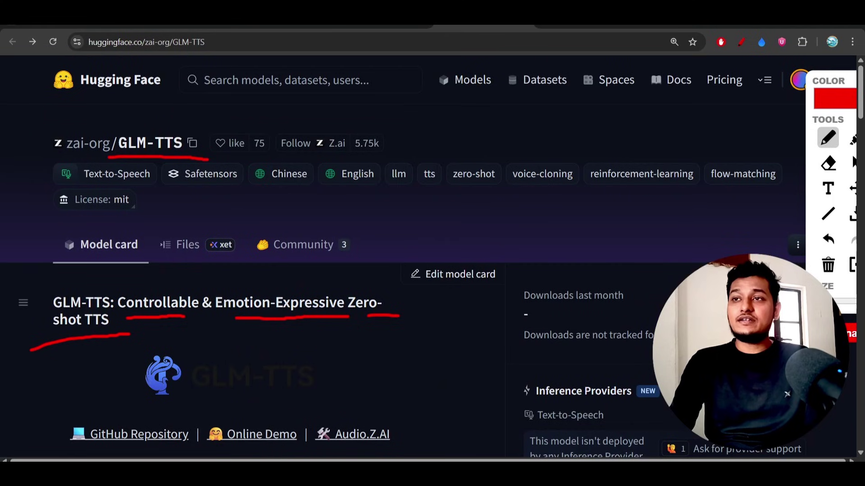
scroll(271, 317, "down", 3)
scroll(94, 258, "down", 2)
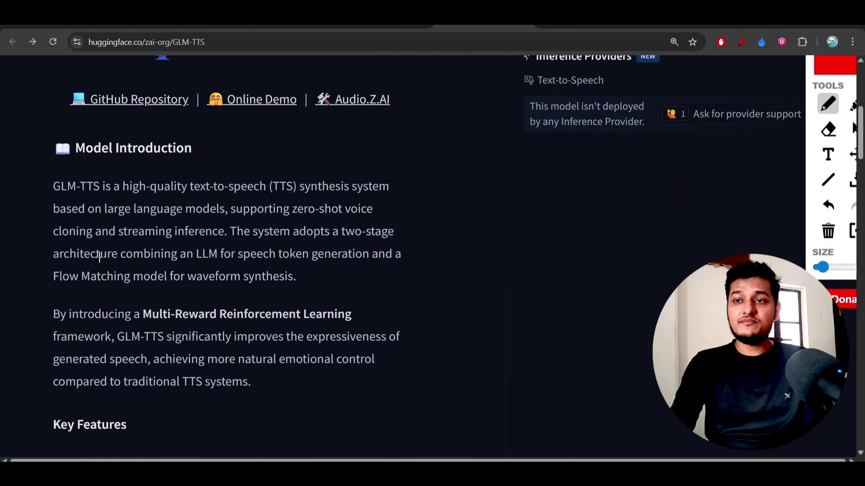
Step: Underline key GLM-TTS introduction phrases, then select the ChatGPT sample paragraph
mouse_move(58, 178)
left_mouse_down()
mouse_move(391, 181)
mouse_move(494, 170)
left_mouse_up()
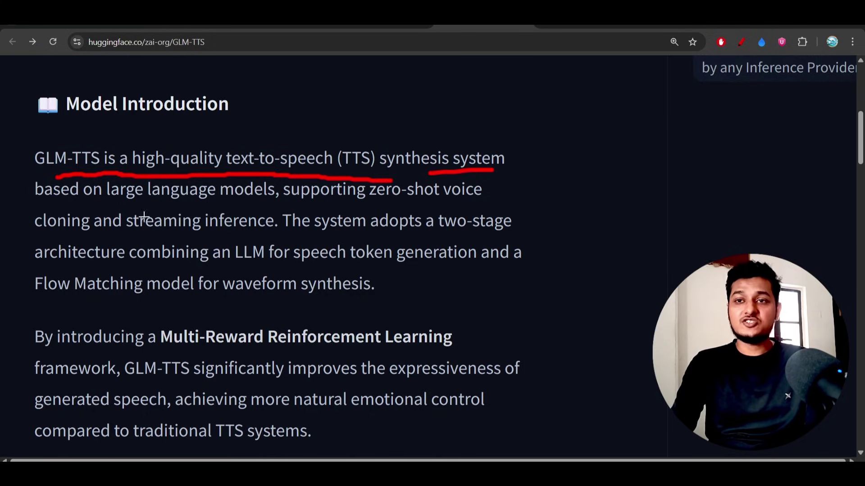
left_click_drag(97, 207, 279, 208)
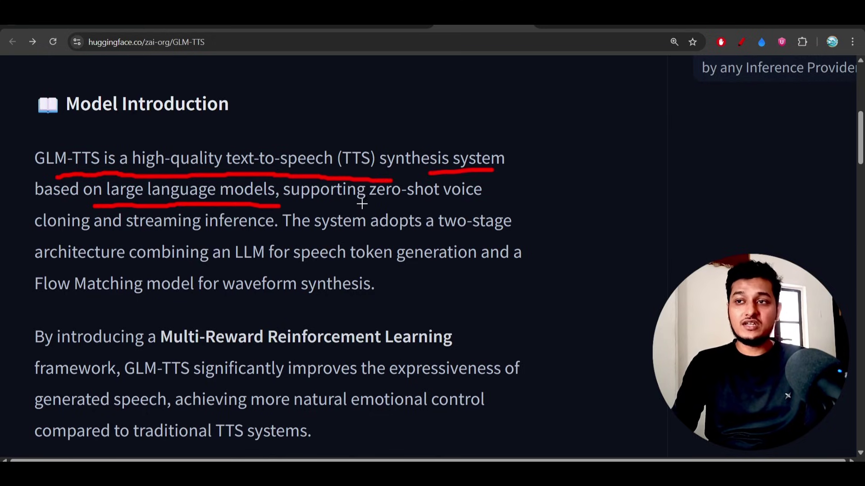
left_click_drag(380, 203, 463, 205)
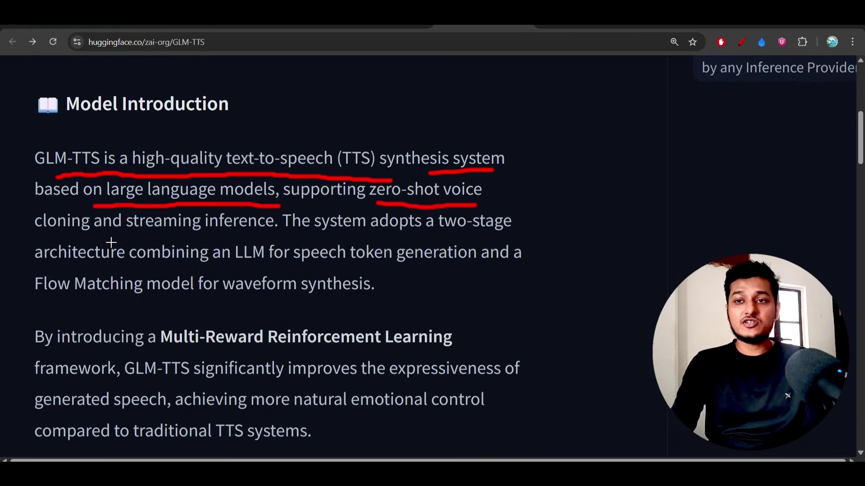
left_click_drag(110, 240, 261, 233)
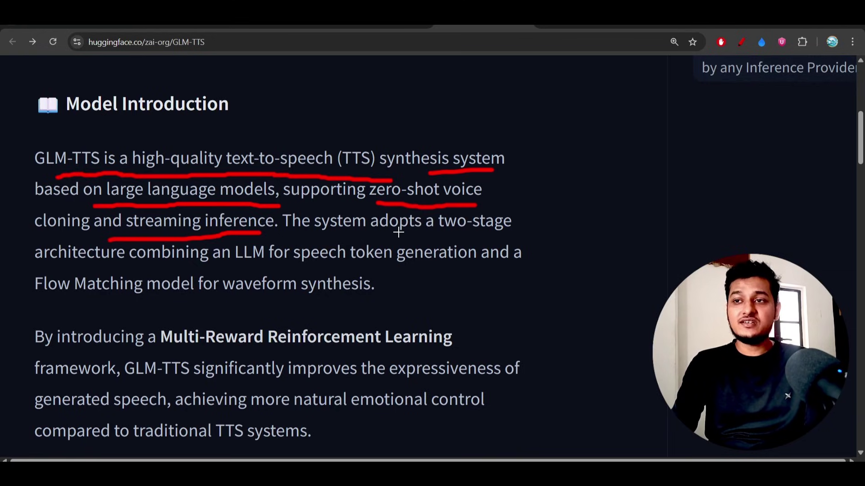
left_click_drag(419, 235, 487, 236)
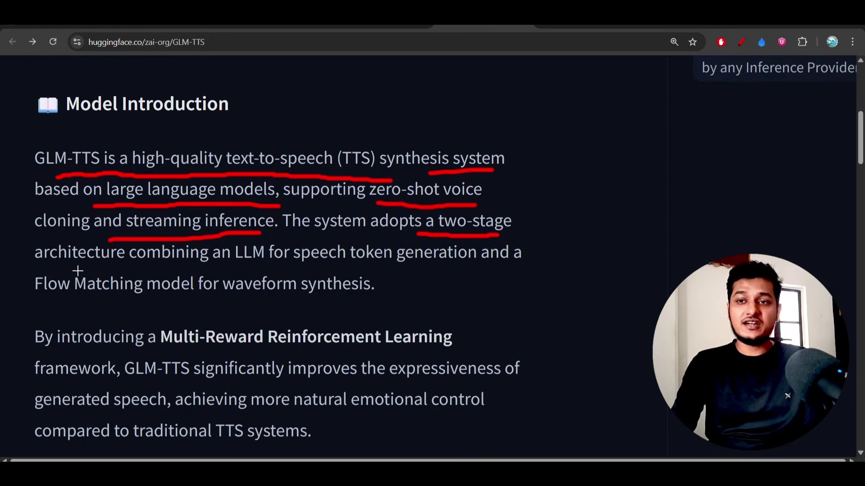
left_click_drag(78, 271, 274, 266)
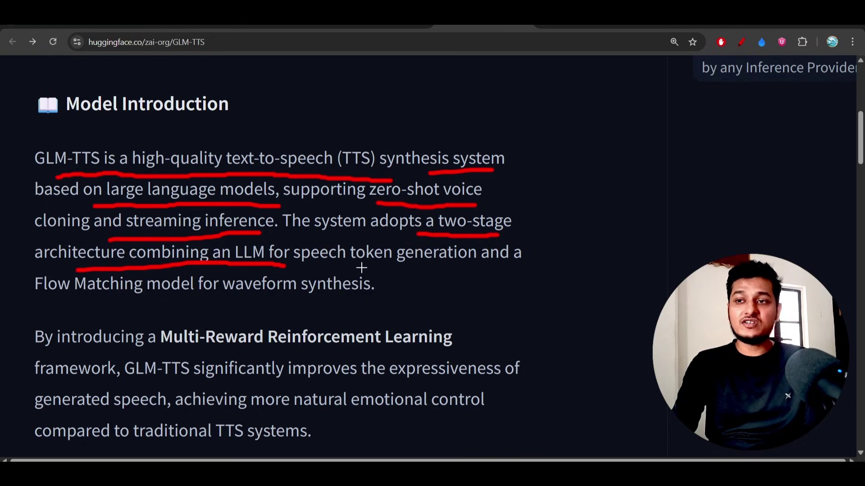
left_click_drag(361, 268, 473, 269)
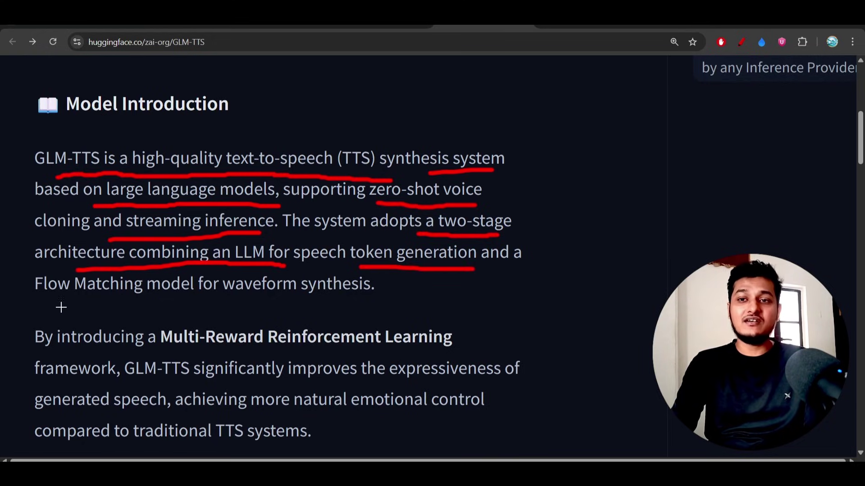
left_click_drag(57, 305, 364, 303)
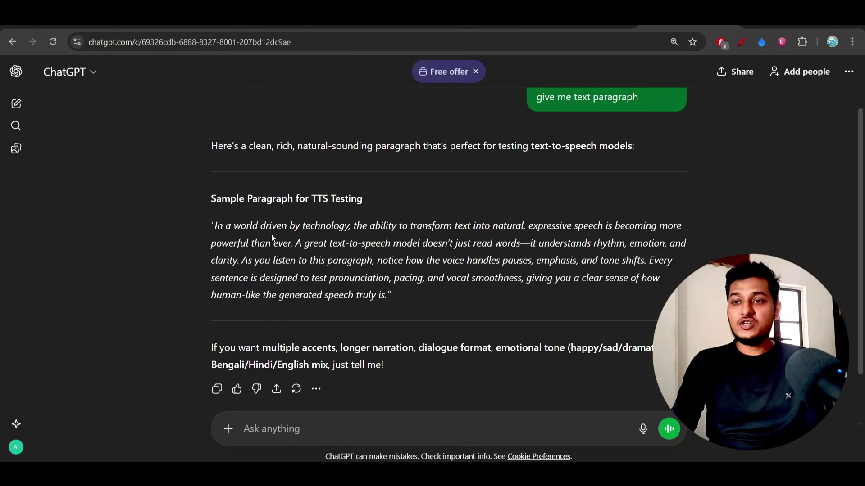
left_click_drag(214, 225, 388, 294)
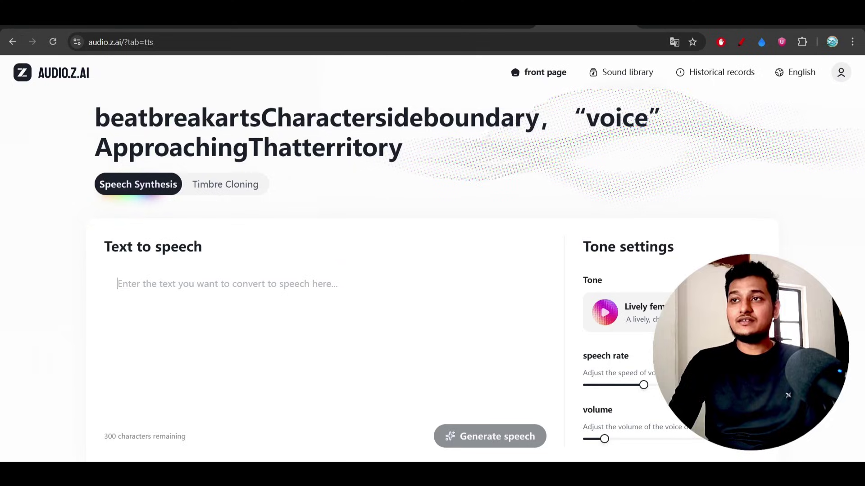
Step: Paste the sample paragraph into the text box and keep the Lively female voice
type("In a world driven by technology, the ability to transform text into natural, expressive speech is becoming more powerful than ever. A great text-to-speech model doesn’t just read words—it understands rhythm, emotion, and clarity. As you listen to this paragraph, notice how the voice handles pauses,")
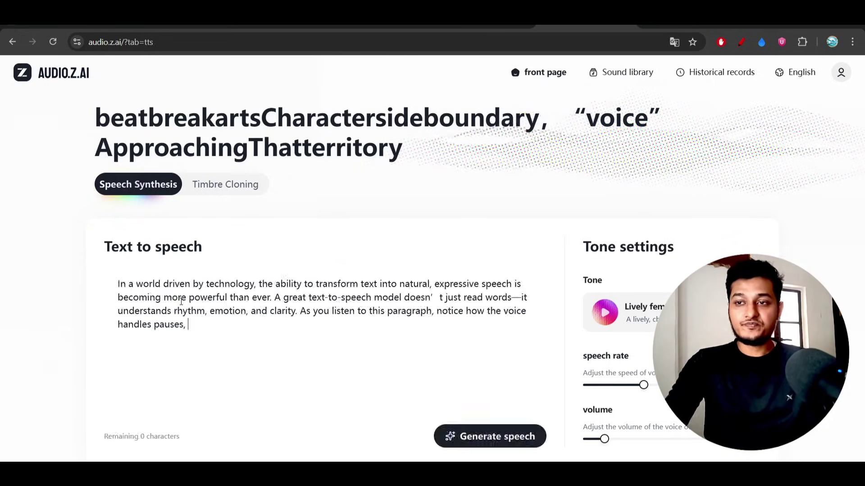
scroll(433, 304, "down", 1)
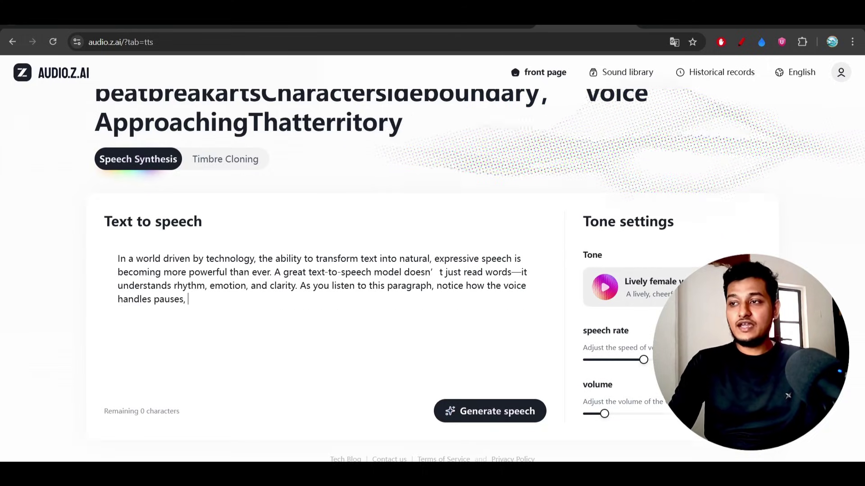
scroll(432, 270, "down", 2)
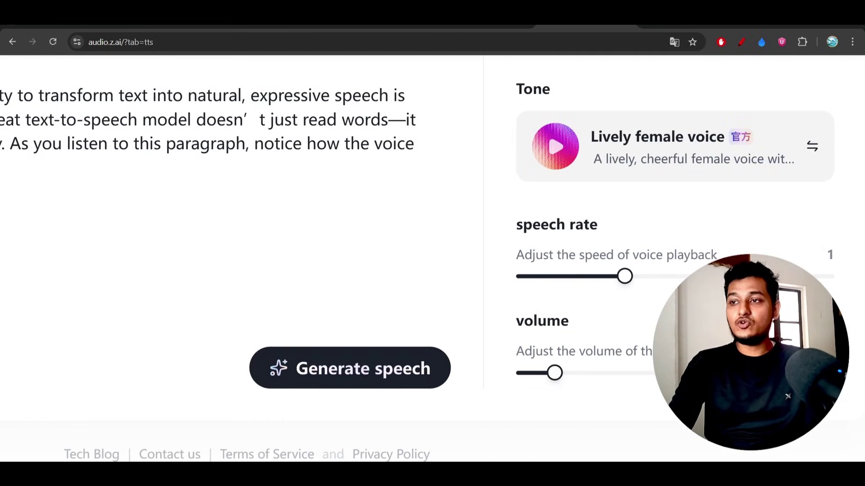
left_click(660, 149)
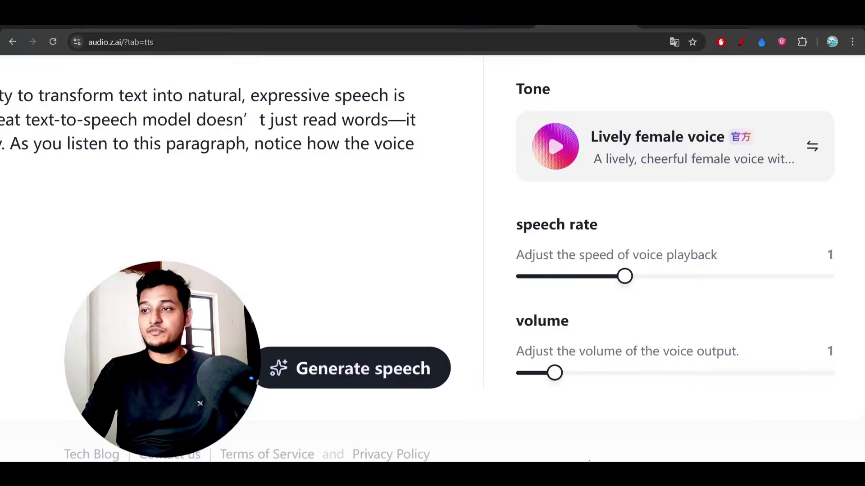
scroll(592, 191, "up", 1)
left_click(647, 169)
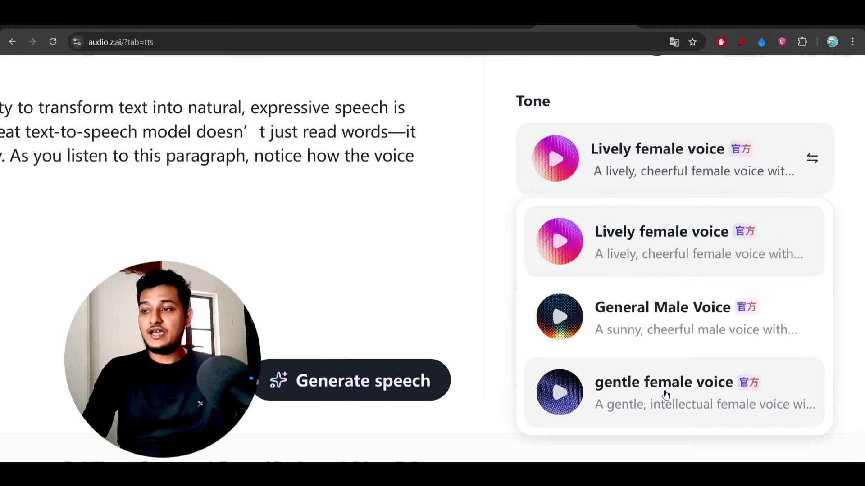
left_click(649, 244)
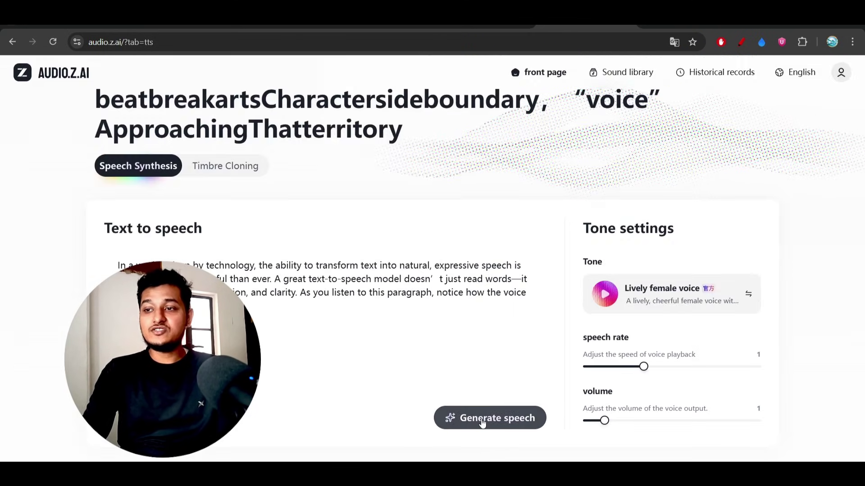
Step: Generate the 22-second clip, then pause and replay it
left_click(482, 420)
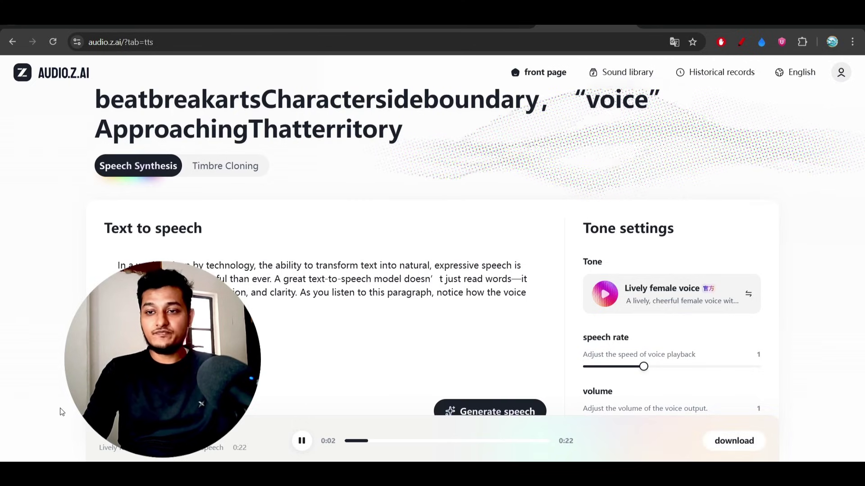
left_click(301, 441)
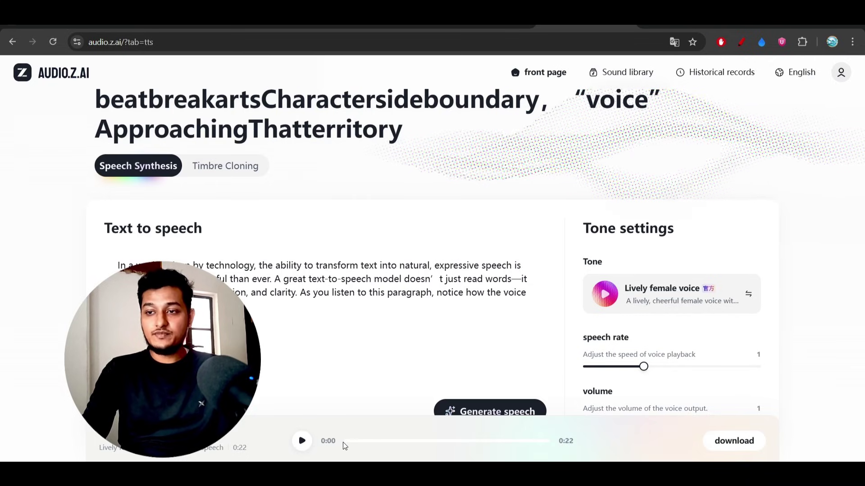
left_click(302, 441)
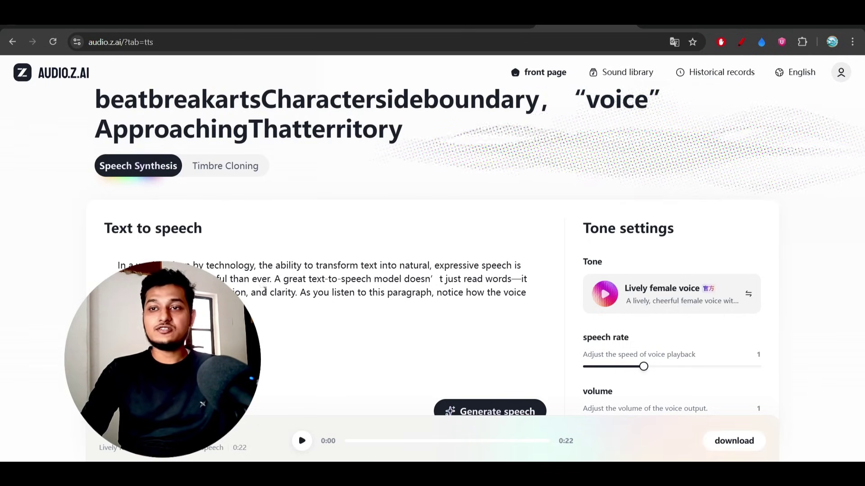
scroll(265, 291, "down", 1)
scroll(236, 236, "up", 2)
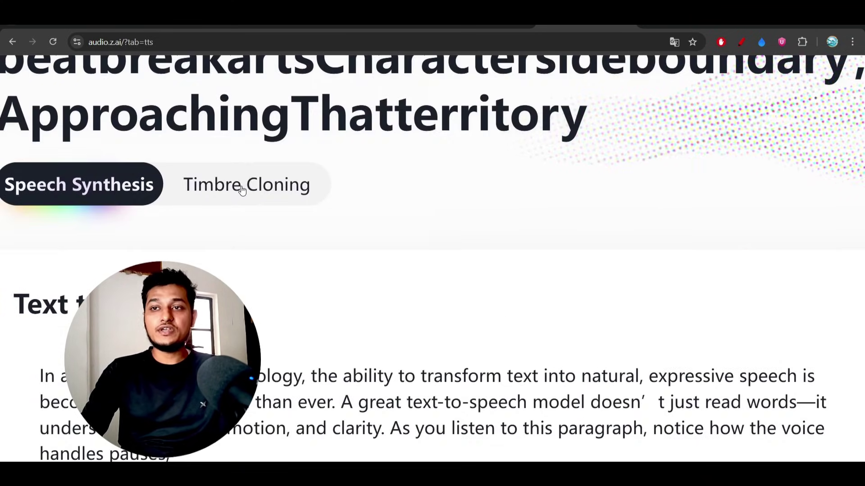
Step: Switch to Timbre Cloning to view its upload/record form and sample tips
left_click(222, 187)
scroll(433, 338, "down", 1)
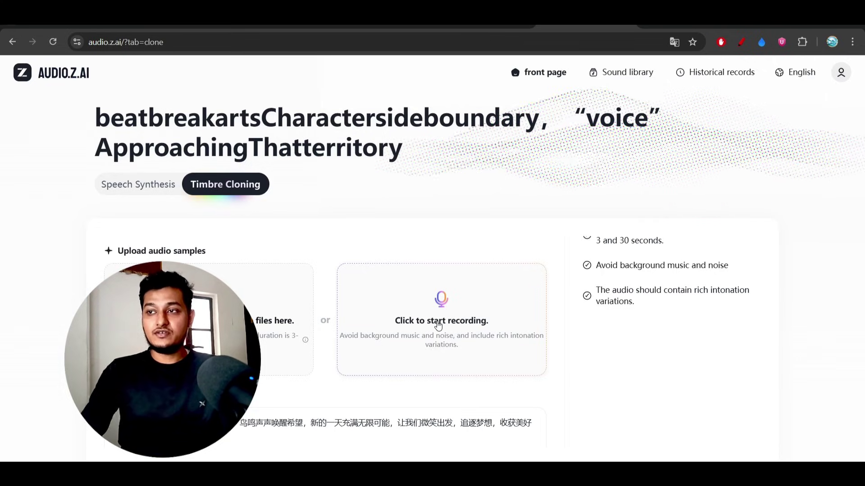
scroll(633, 277, "up", 1)
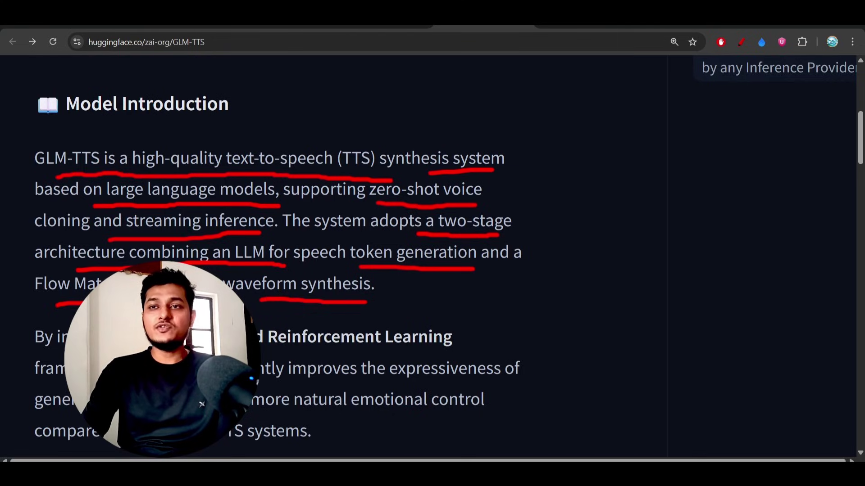
scroll(201, 404, "down", 1)
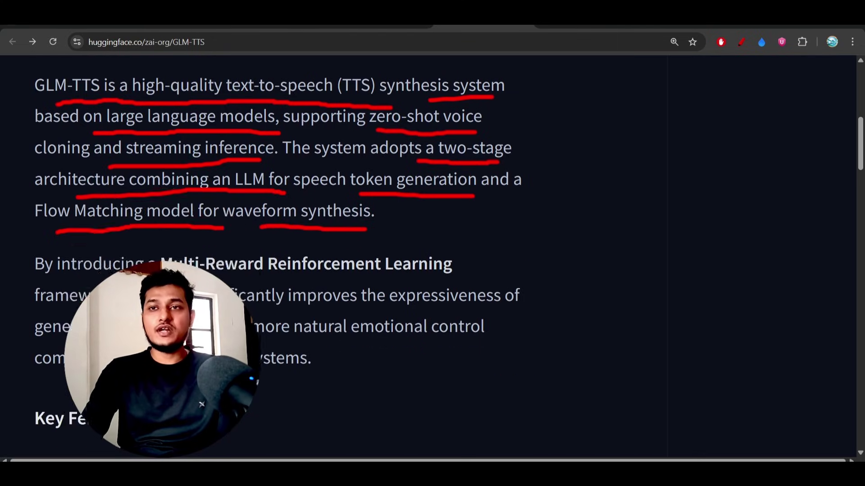
scroll(202, 404, "down", 4)
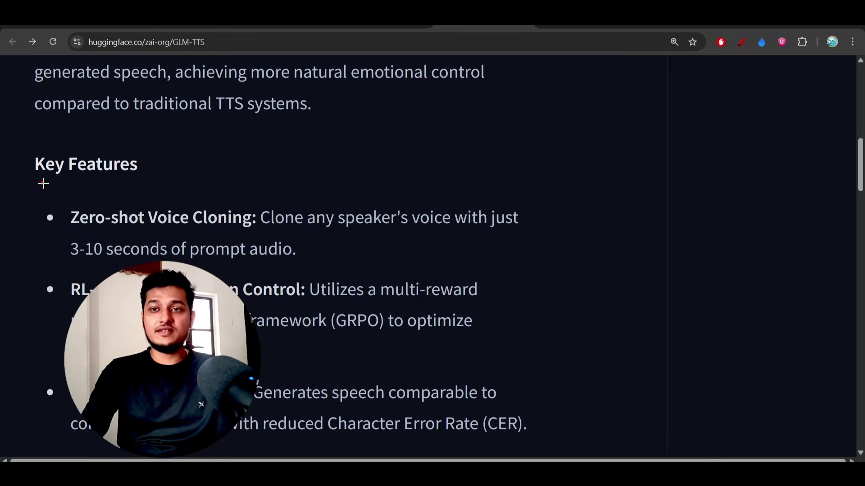
Step: Underline the Key Features heading and check both System Architecture stages in red
left_click_drag(43, 183, 136, 179)
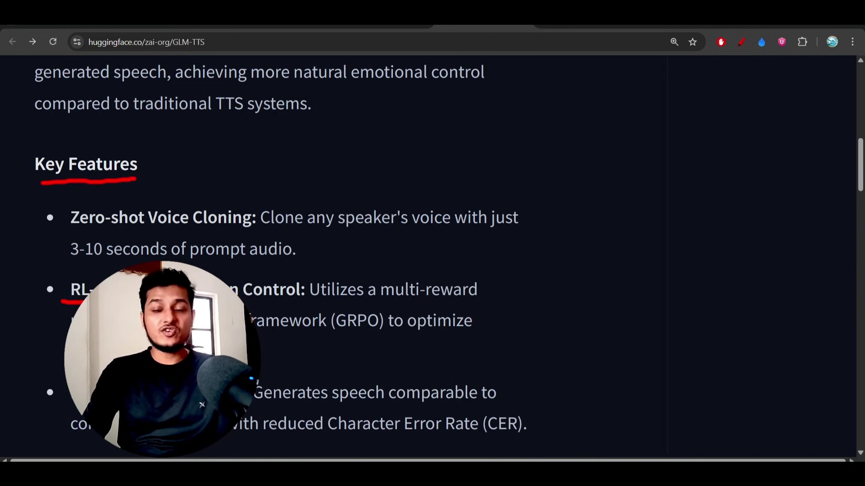
left_click_drag(249, 306, 301, 303)
scroll(299, 303, "down", 2)
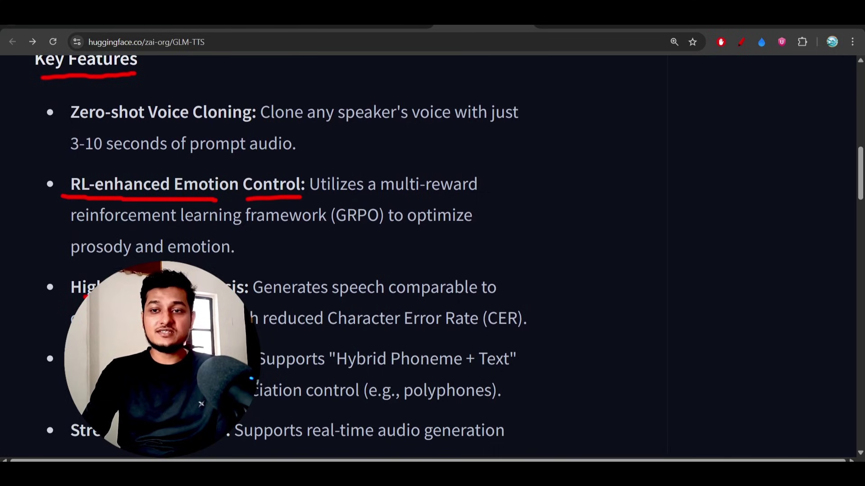
scroll(202, 405, "down", 2)
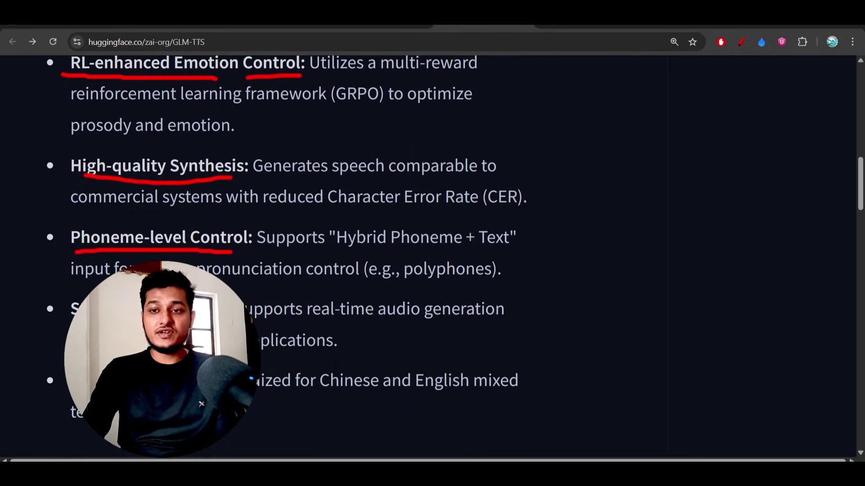
scroll(201, 404, "down", 3)
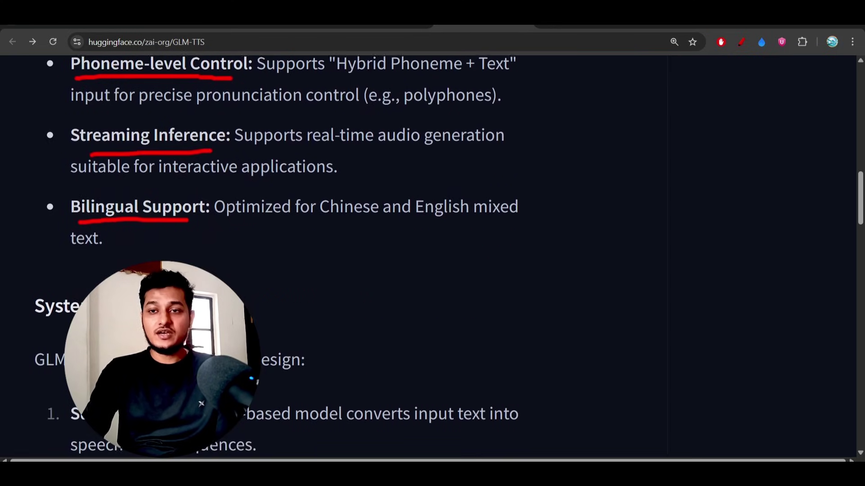
scroll(201, 404, "down", 2)
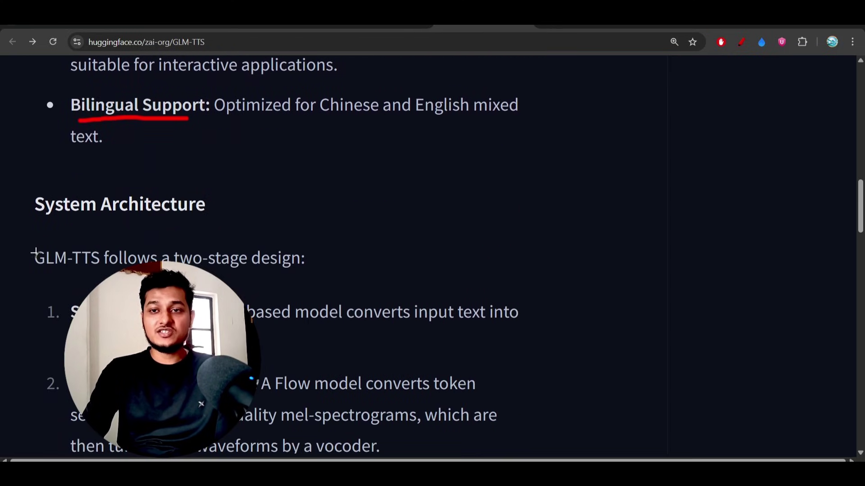
left_click_drag(22, 313, 122, 266)
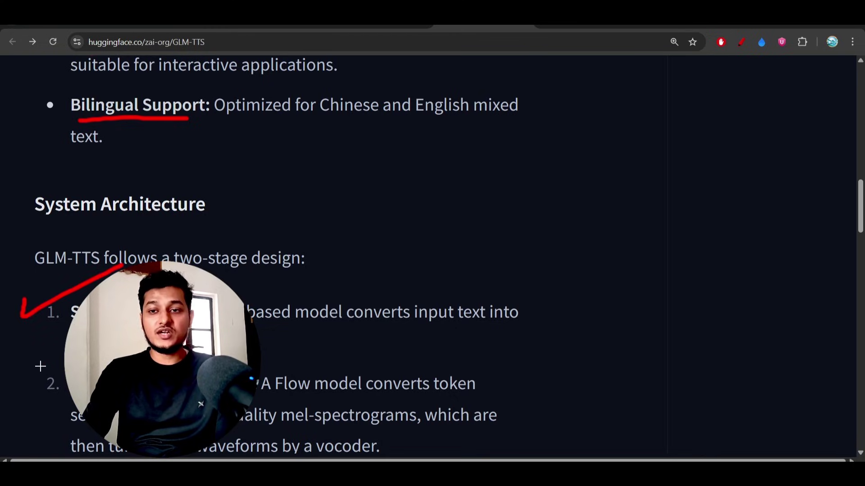
mouse_move(40, 367)
left_mouse_down()
mouse_move(42, 396)
mouse_move(68, 377)
left_mouse_up()
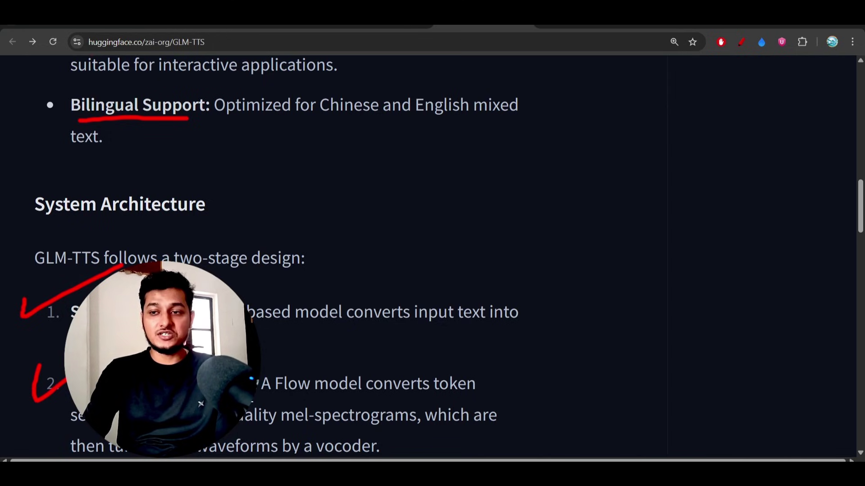
scroll(433, 270, "down", 3)
scroll(432, 271, "down", 2)
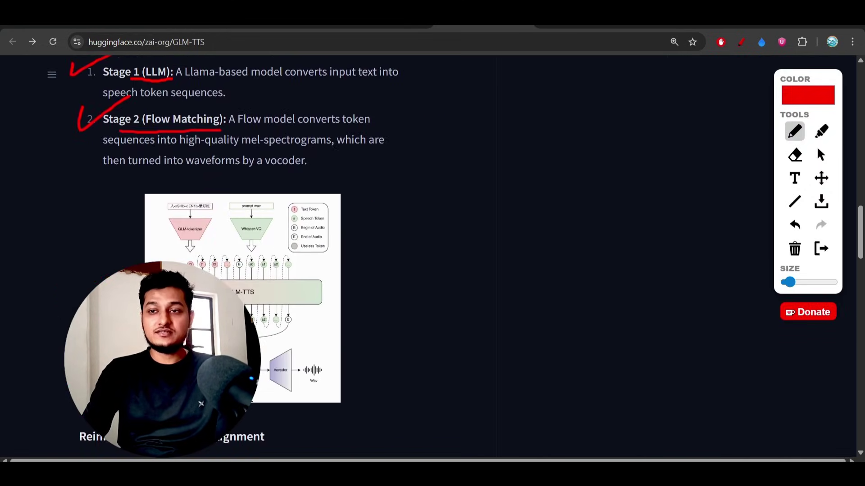
Step: Clear old annotations, then underline the GLM-TTS (Base) row and Seed-TTS
key("Escape")
scroll(243, 257, "down", 3)
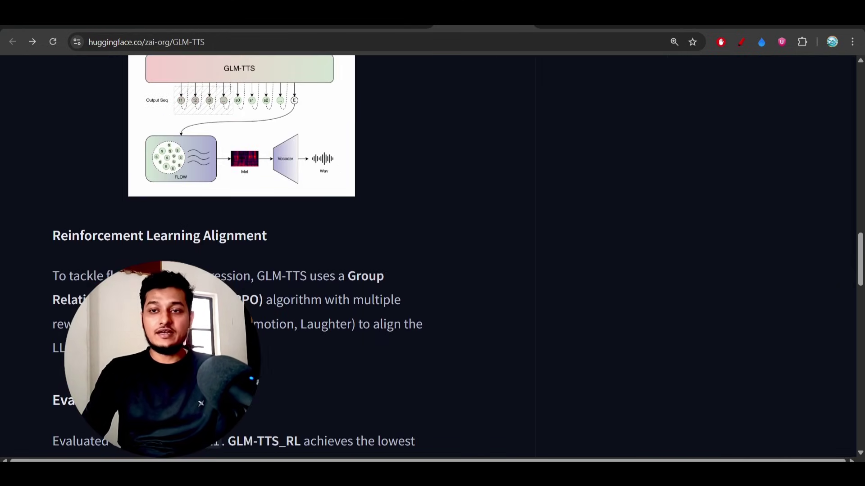
scroll(200, 403, "down", 3)
scroll(200, 403, "down", 2)
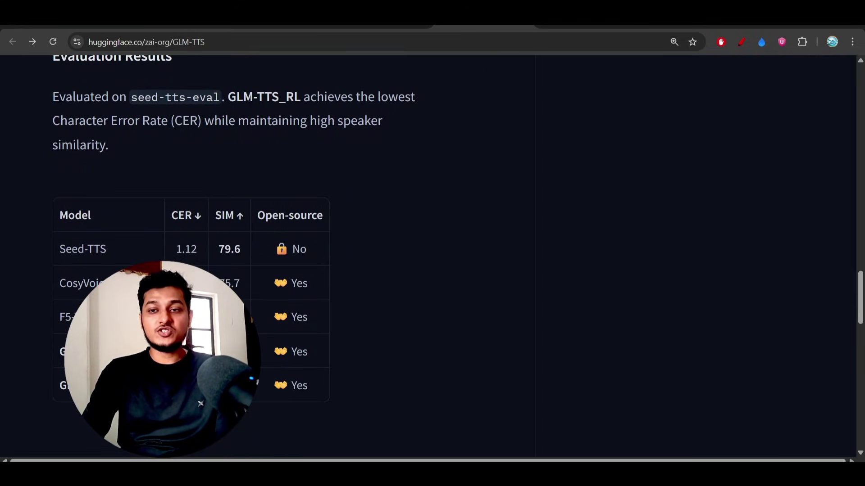
scroll(32, 356, "up", 4, "ctrl")
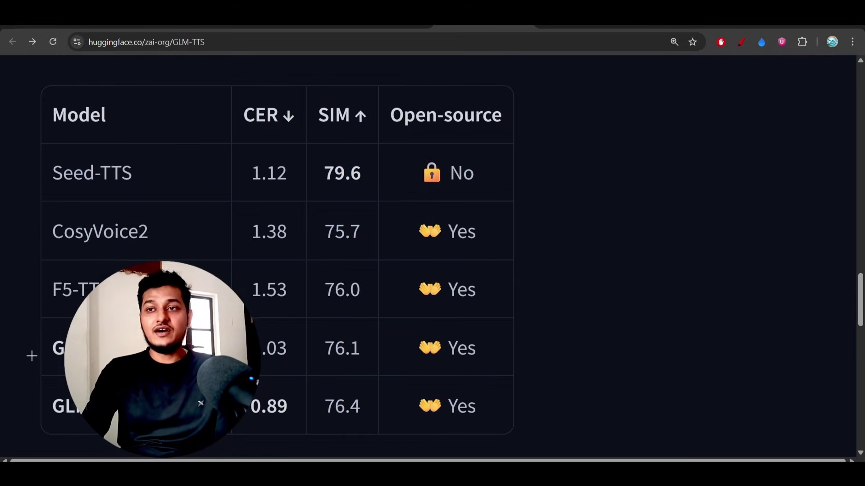
scroll(242, 150, "up", 2)
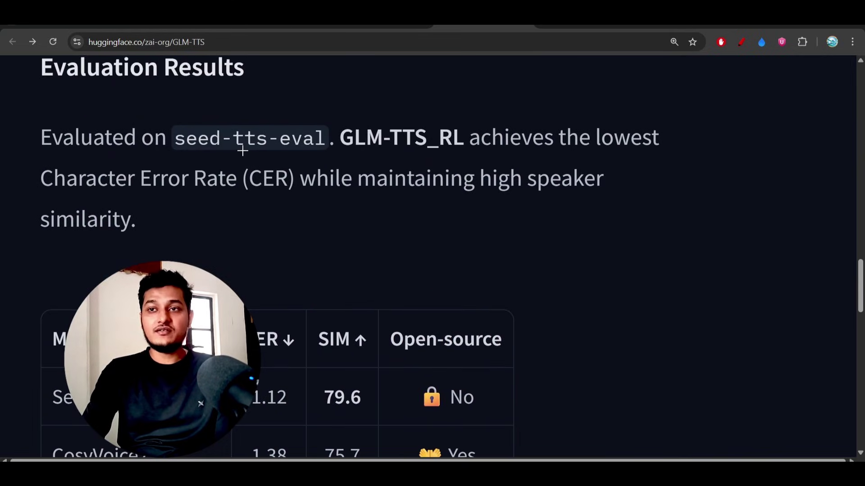
left_click_drag(62, 198, 274, 199)
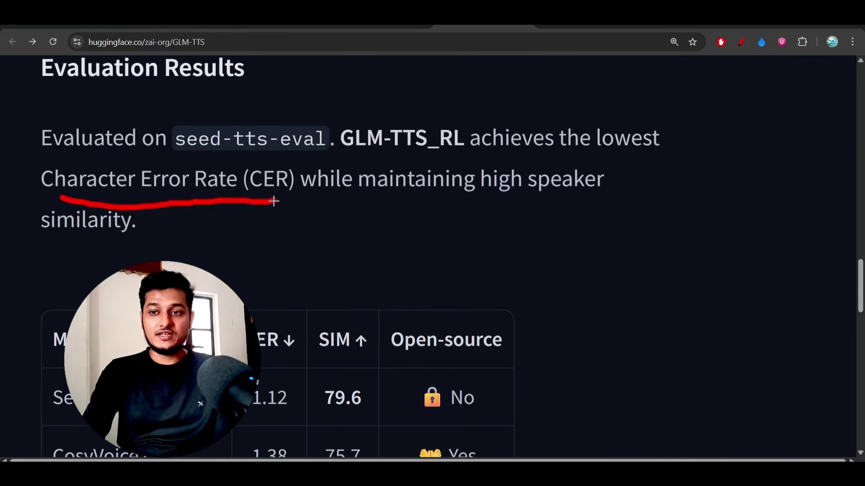
scroll(273, 201, "down", 3)
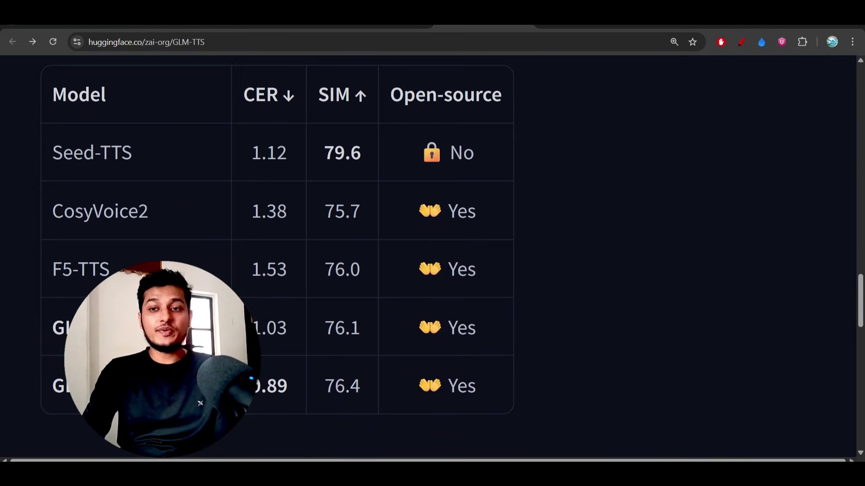
left_click_drag(51, 349, 66, 349)
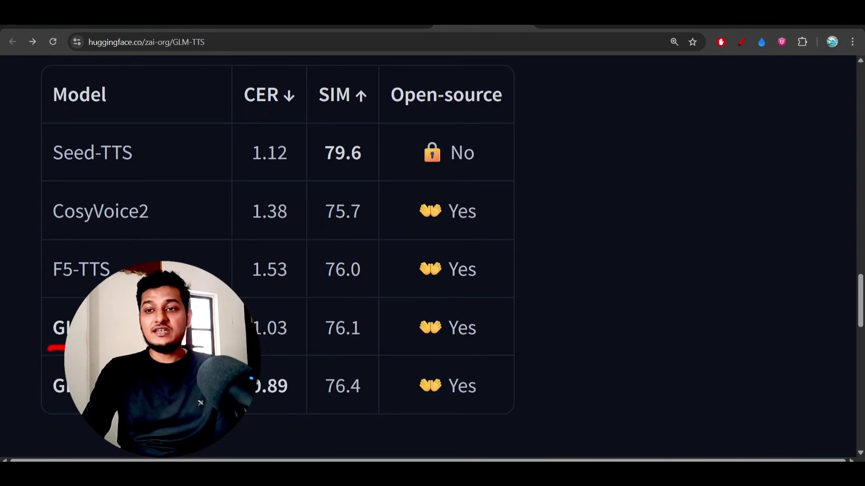
left_click_drag(253, 348, 289, 347)
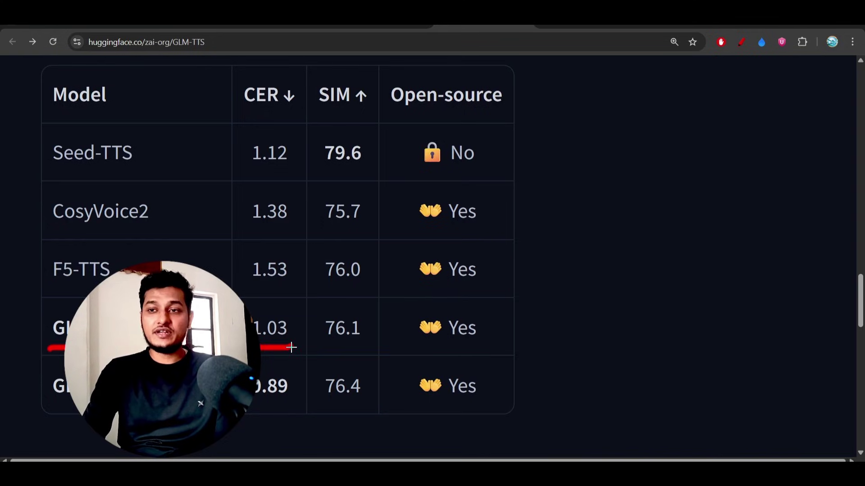
scroll(292, 347, "up", 1)
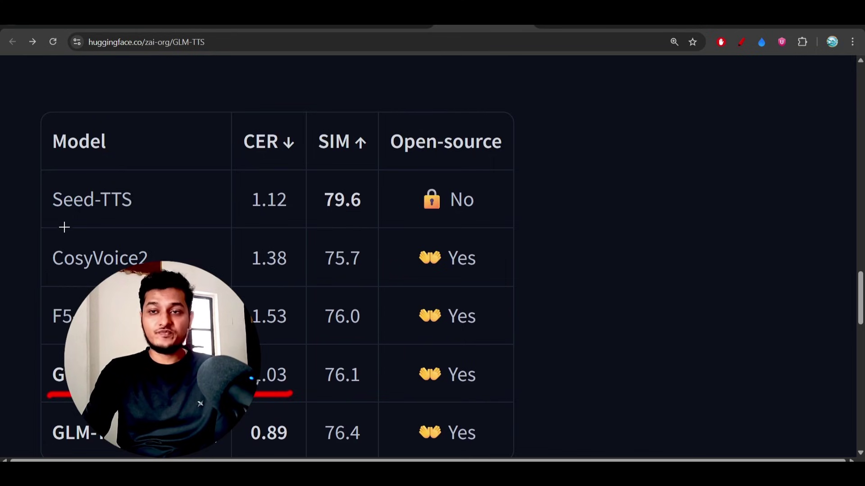
left_click_drag(55, 222, 130, 221)
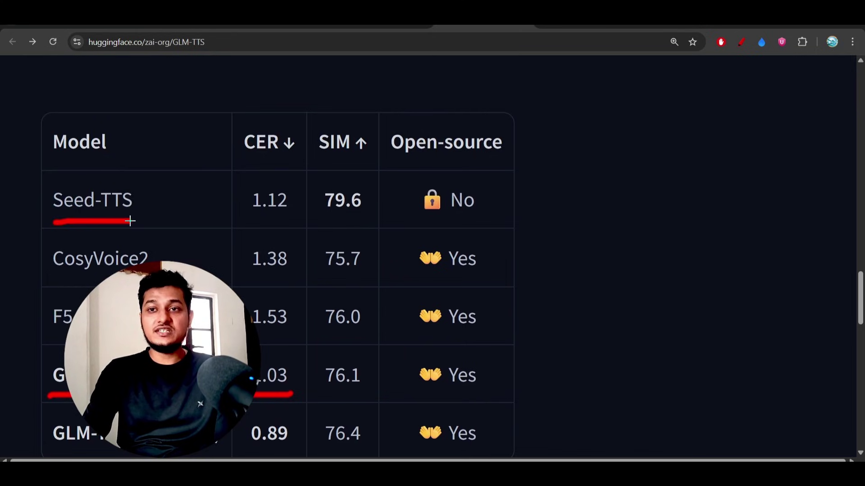
Step: Circle Seed-TTS's No and 1.12 CER, and the GLM row's 1.03 CER
left_click_drag(485, 187, 473, 183)
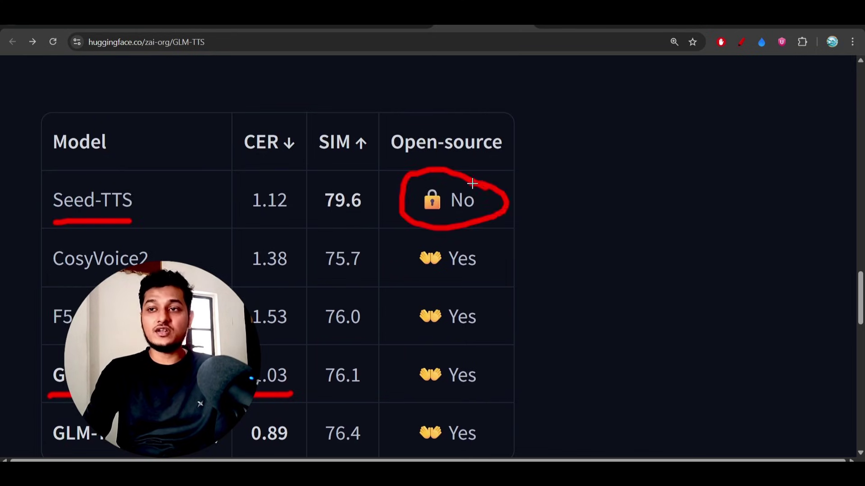
left_click_drag(291, 176, 292, 165)
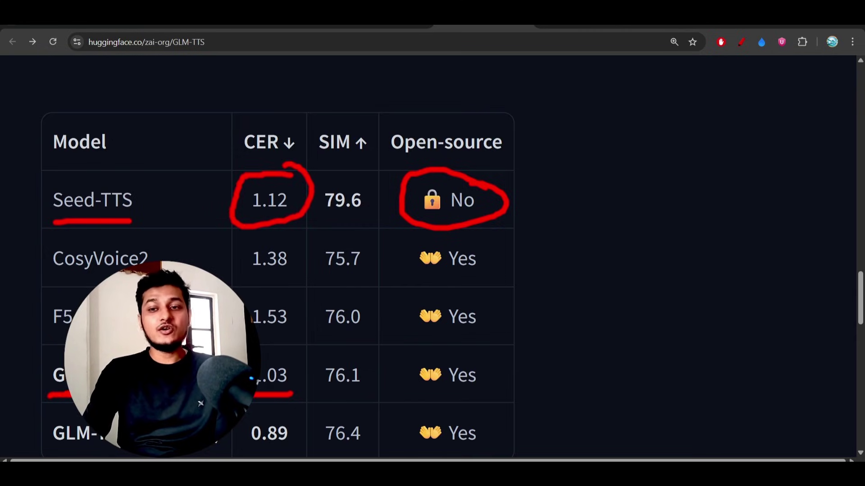
left_click_drag(281, 357, 269, 354)
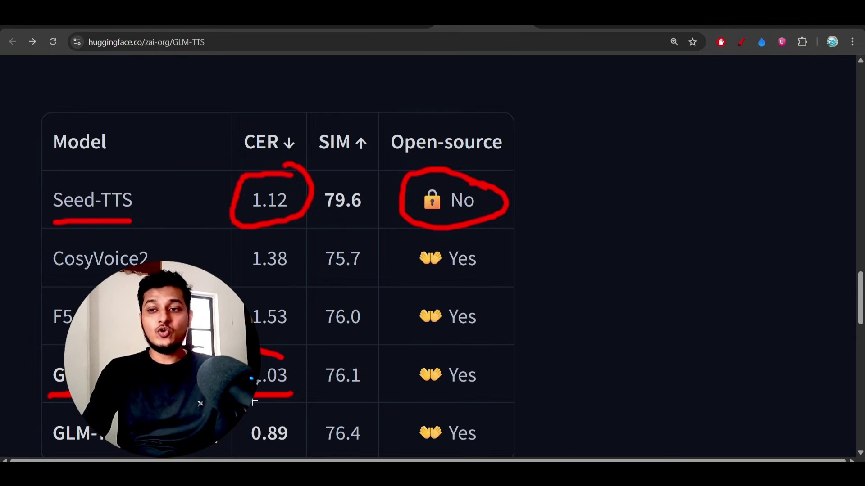
left_click_drag(254, 401, 288, 348)
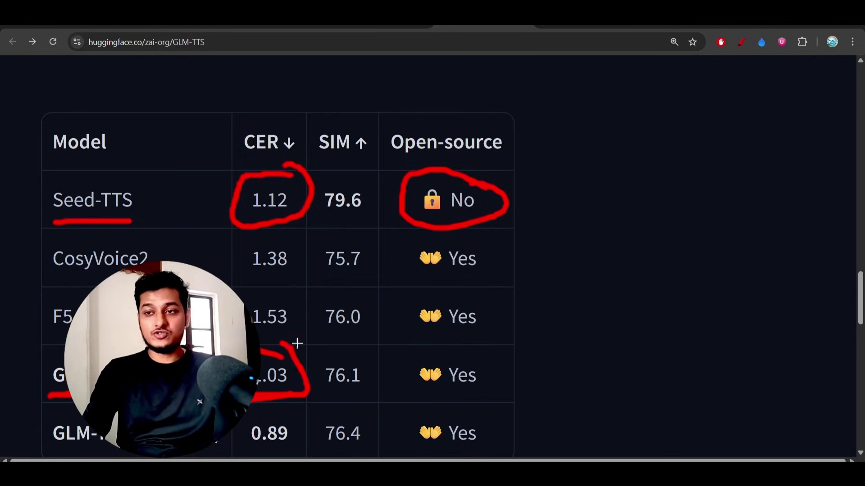
scroll(334, 342, "down", 1)
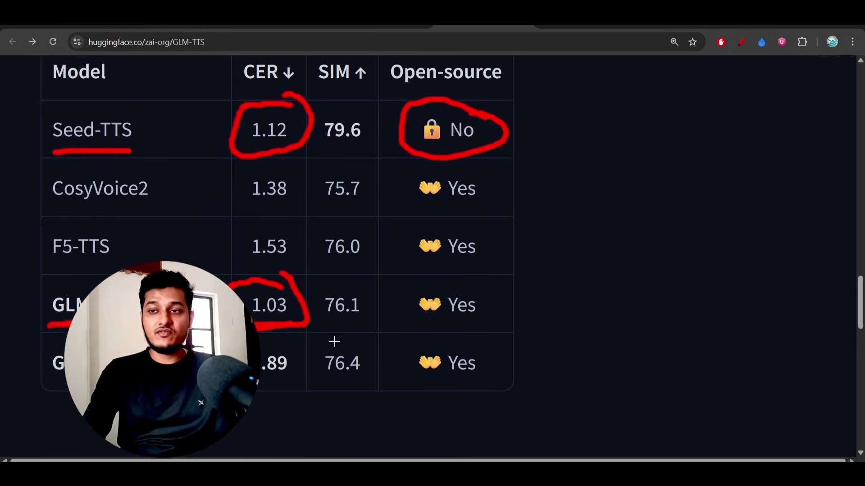
Step: Reset page zoom, underline the Installation heading twice, and checkmark the installation commands
key("ctrl+minus")
key("ctrl+minus")
key("ctrl+minus")
scroll(335, 342, "down", 2)
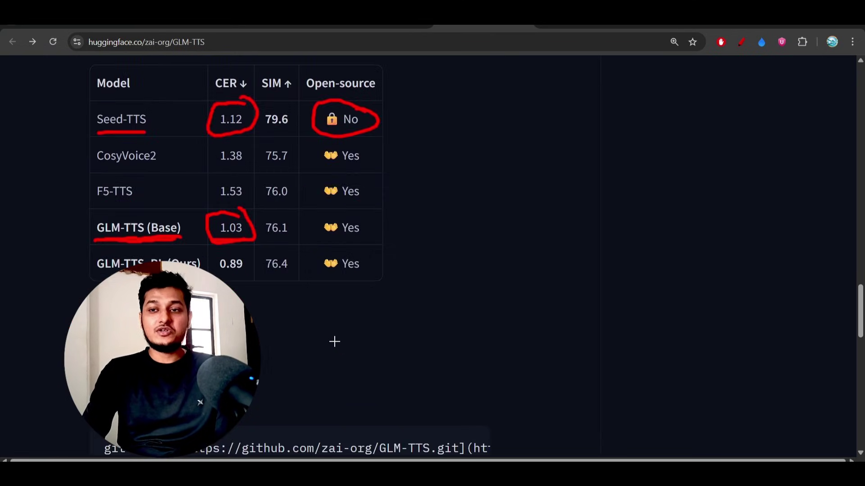
scroll(335, 342, "up", 5)
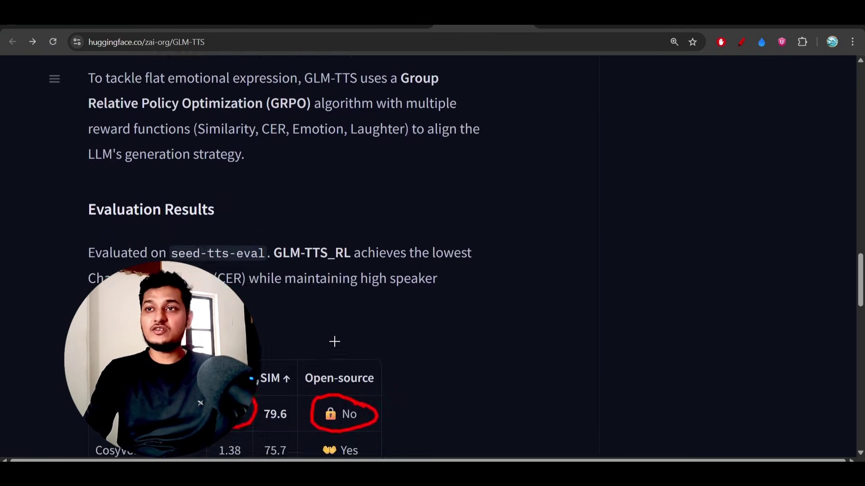
scroll(334, 341, "up", 4)
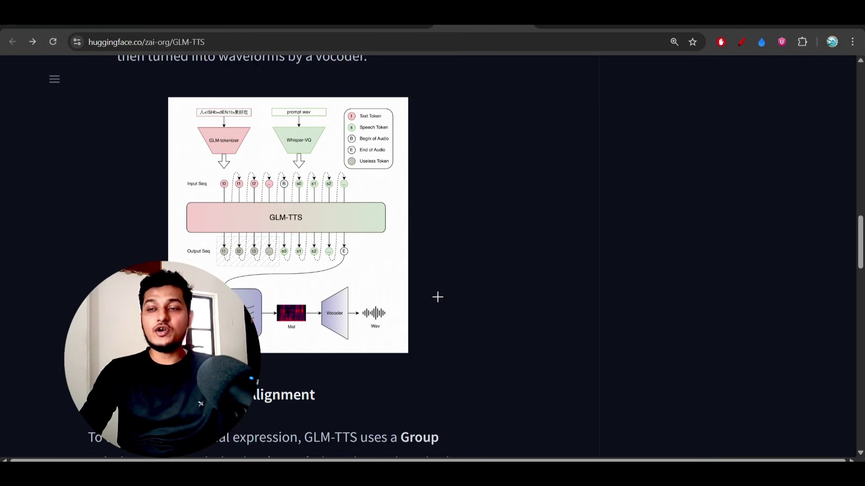
scroll(437, 296, "down", 3)
scroll(437, 296, "down", 3)
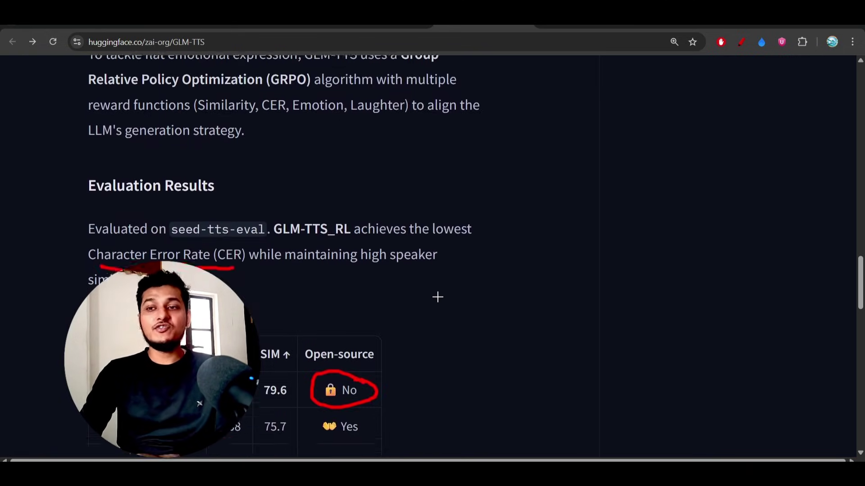
scroll(437, 296, "down", 2)
scroll(437, 296, "down", 5)
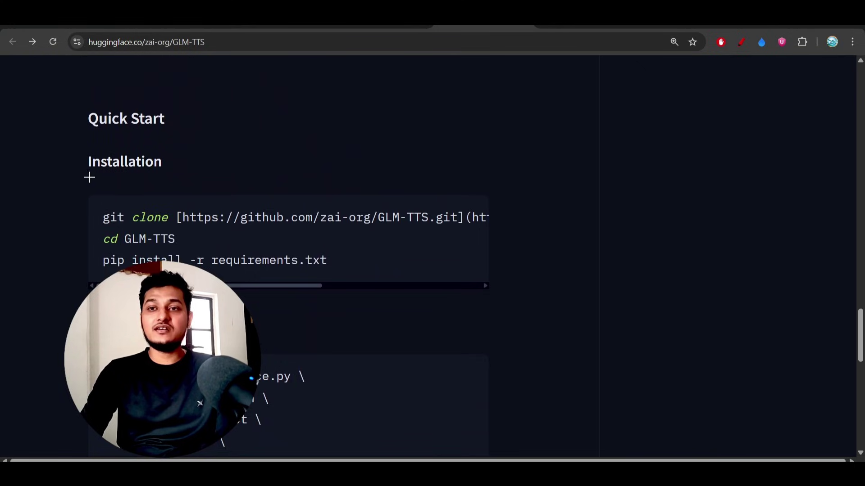
left_click_drag(77, 178, 178, 174)
left_click_drag(80, 195, 198, 187)
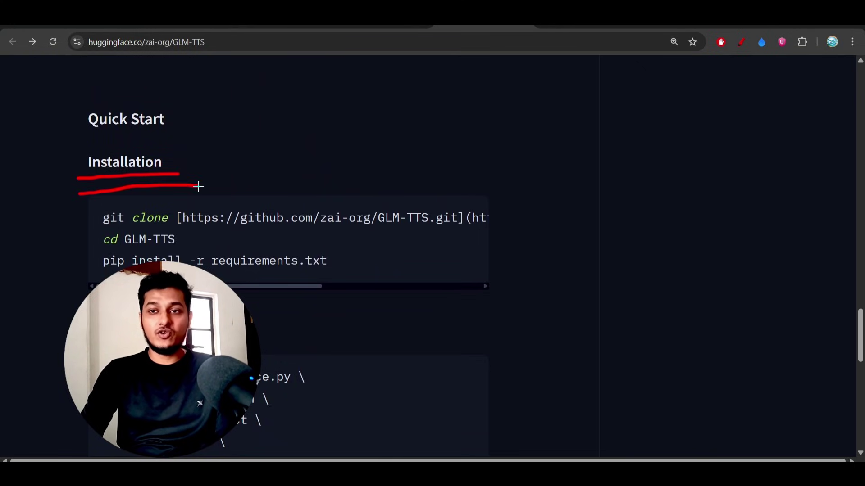
left_click_drag(58, 289, 183, 233)
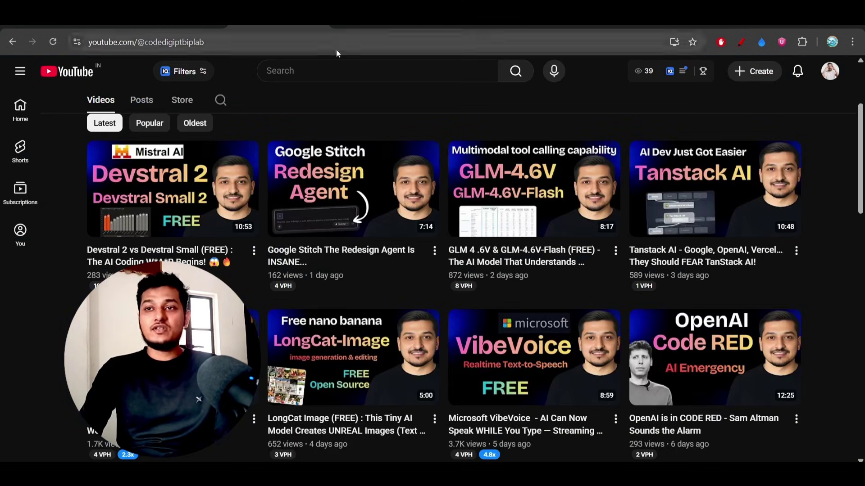
scroll(260, 98, "up", 2)
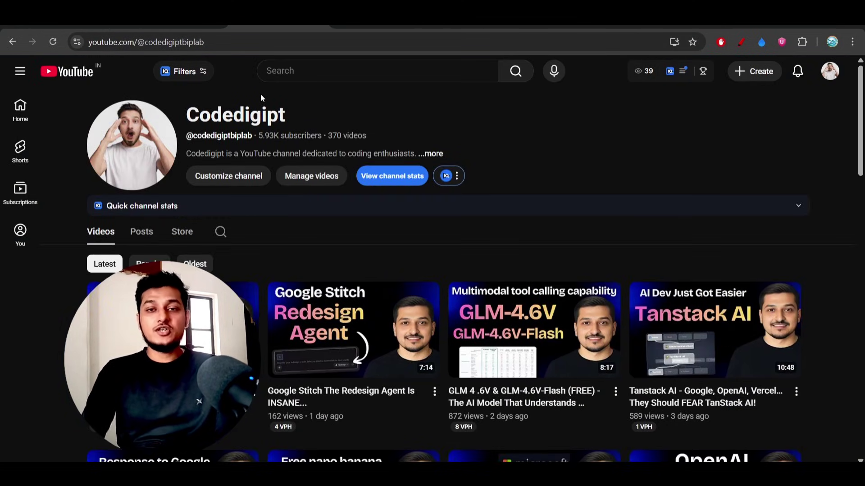